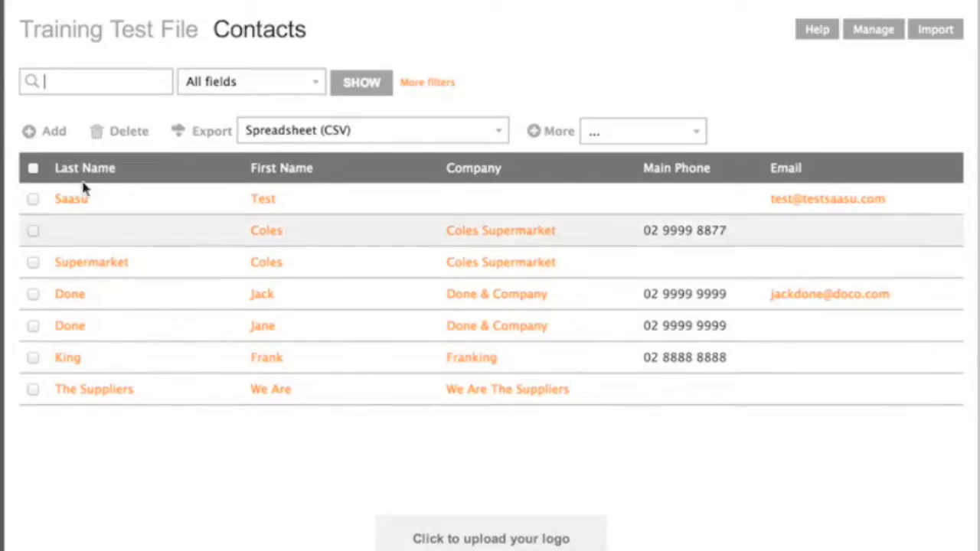
Start adding a new contact from the contacts list
left_click(52, 133)
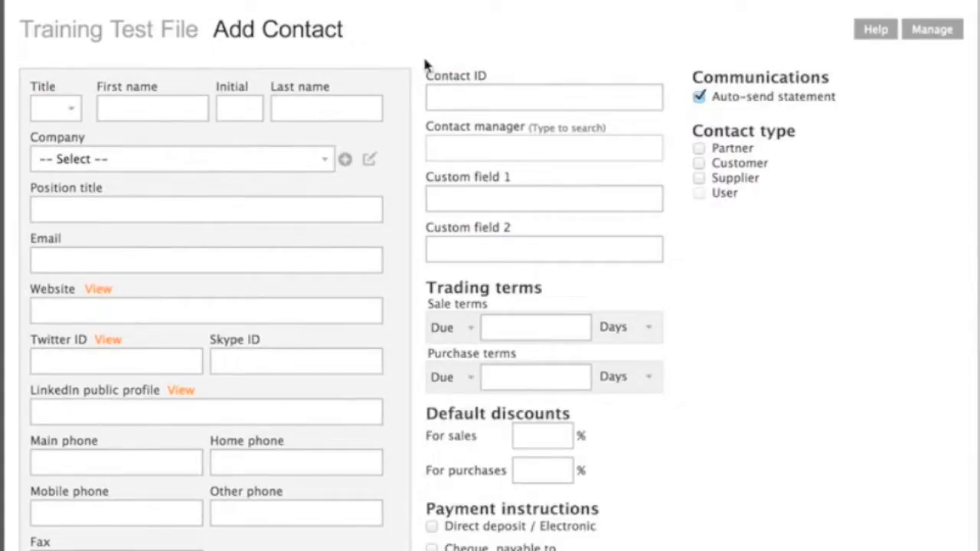
scroll(426, 62, "down", 5)
scroll(426, 62, "up", 5)
Set the title to Ms. and enter the contact's first name and last name
left_click(75, 111)
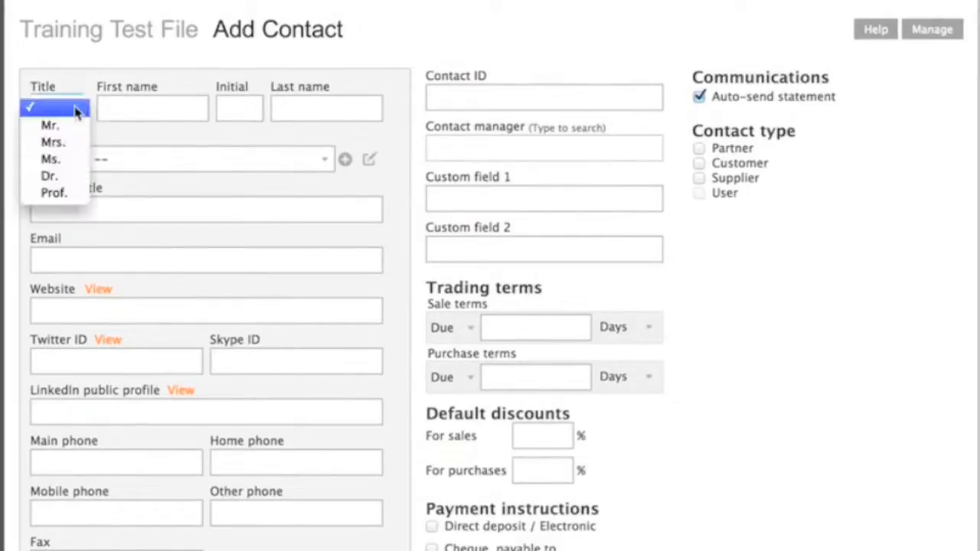
left_click(65, 161)
left_click(158, 109)
type("Jn")
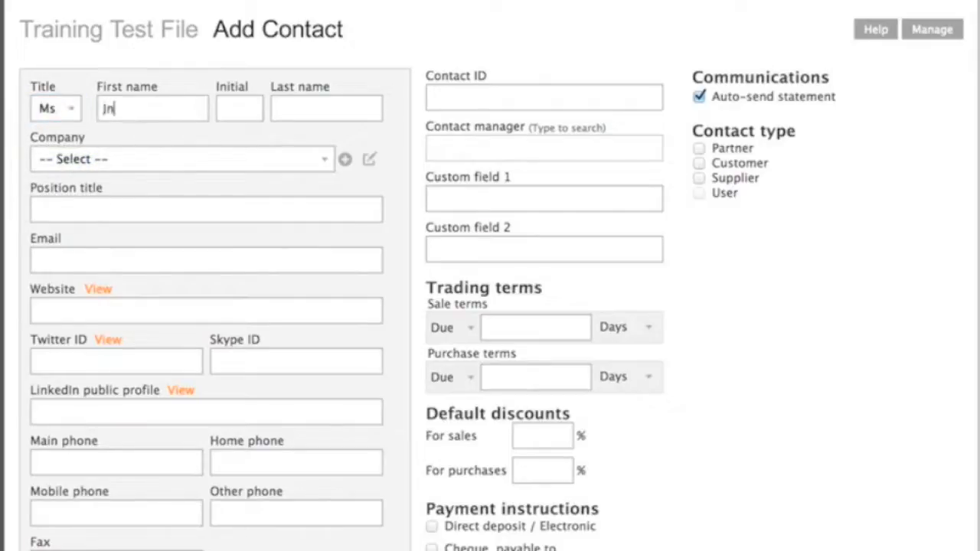
key("BackSpace")
type("ane")
key("Tab")
left_click(296, 114)
type("Smith")
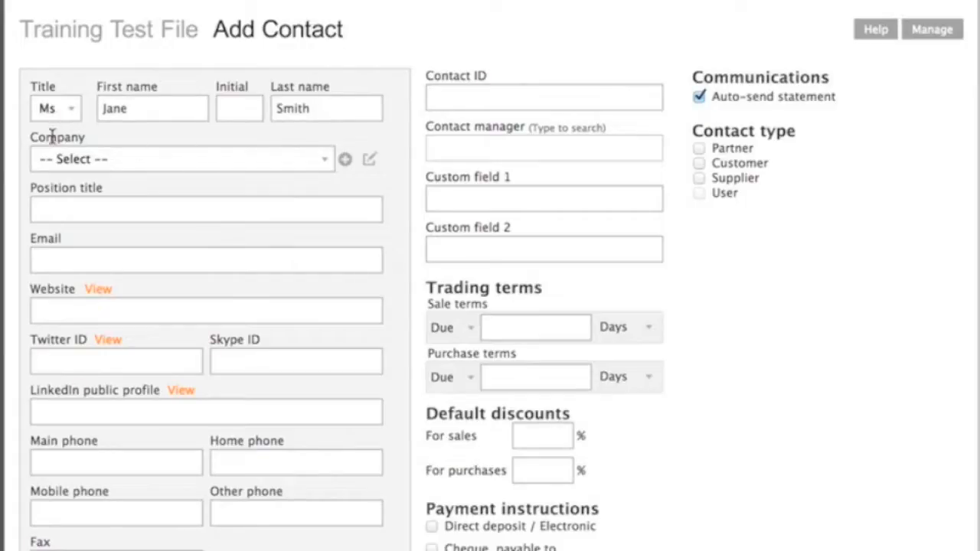
Create a new company named Smiths Apples for the contact and save it
left_click(327, 163)
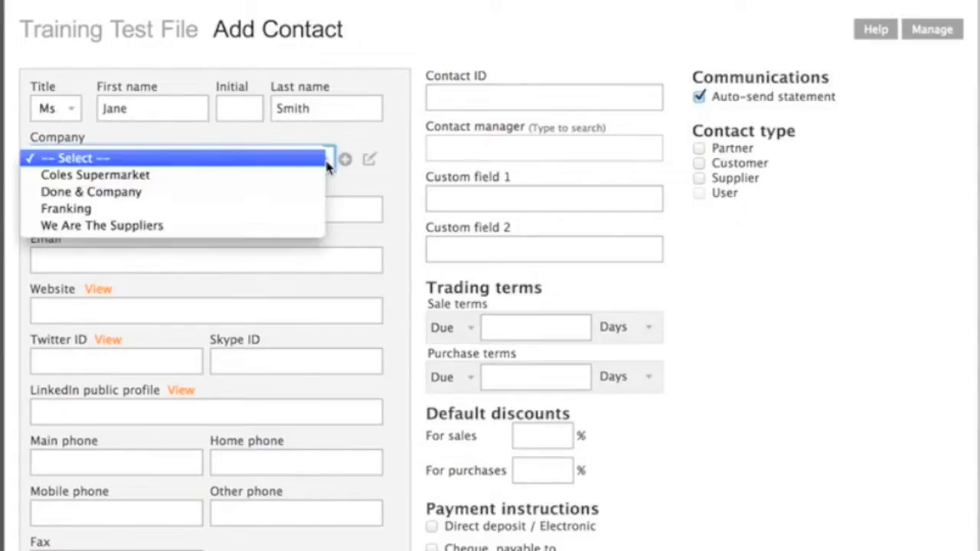
left_click(195, 161)
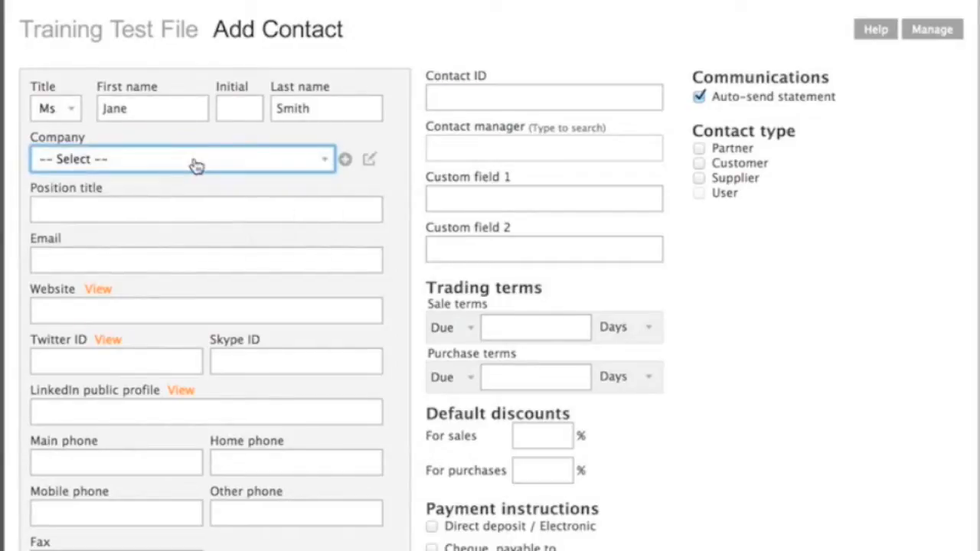
left_click(346, 162)
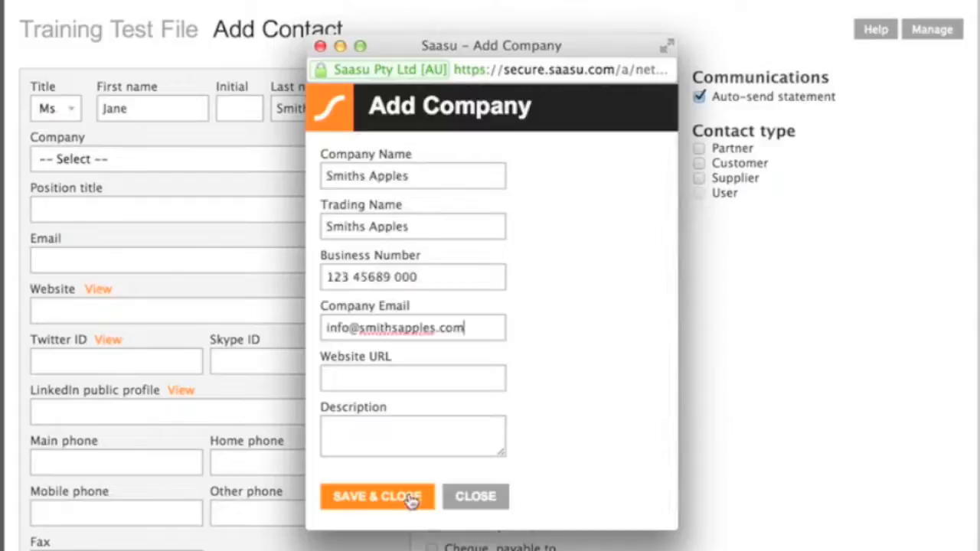
left_click(411, 498)
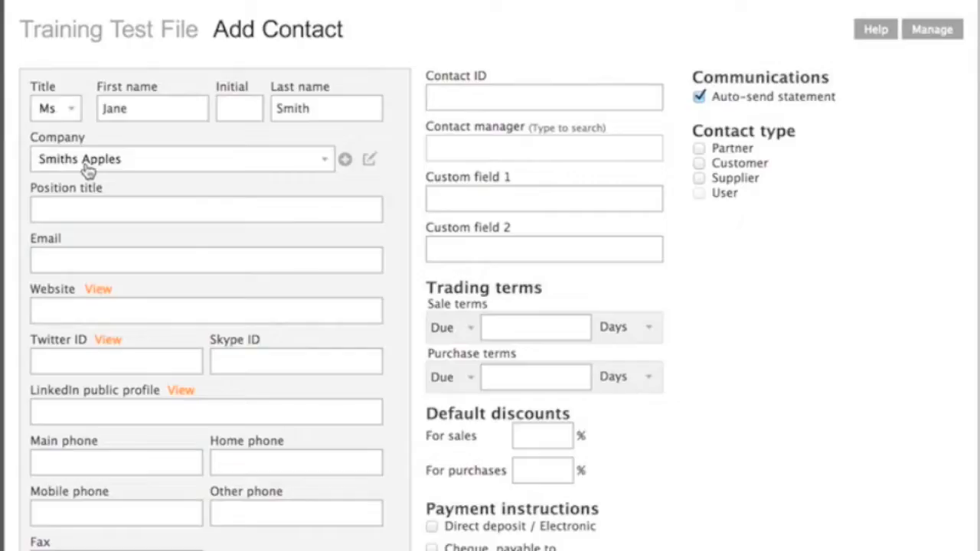
Enter the contact's main phone number
left_click(147, 209)
left_click(150, 260)
left_click(158, 311)
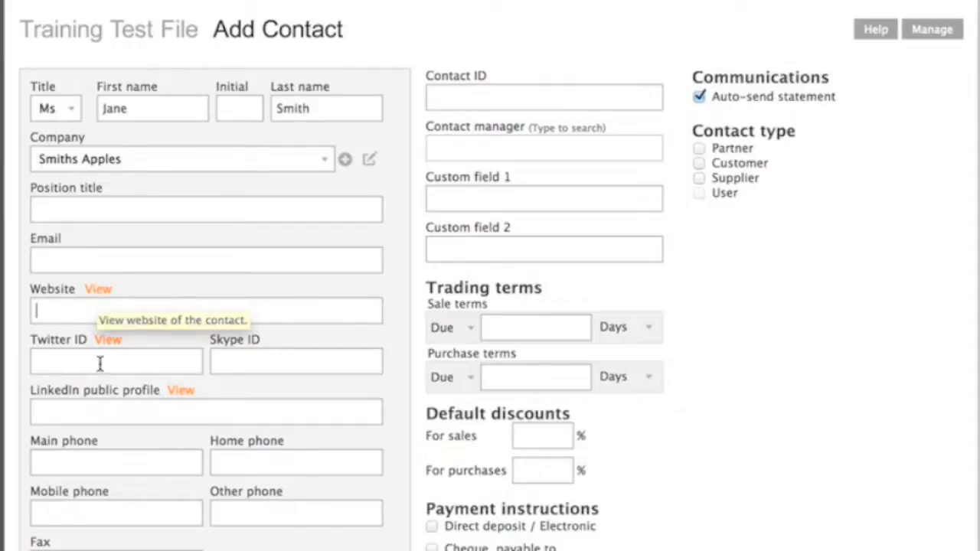
left_click(182, 466)
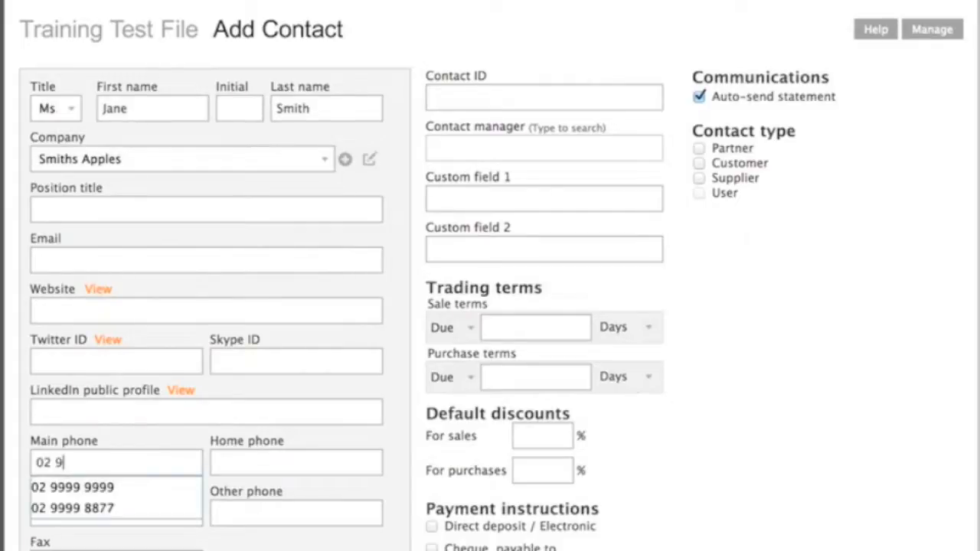
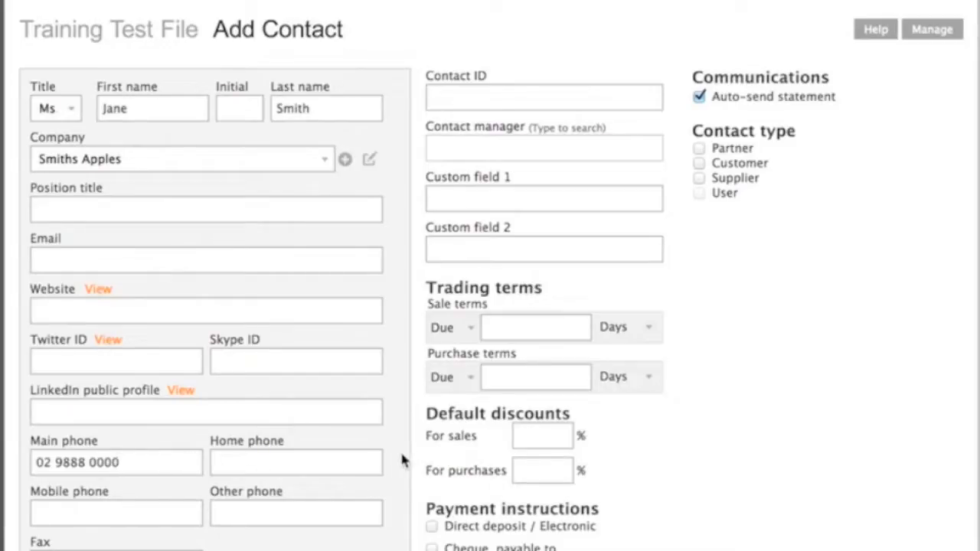
Fill in the contact's mailing street, city, state, postcode and country
scroll(402, 458, "down", 3)
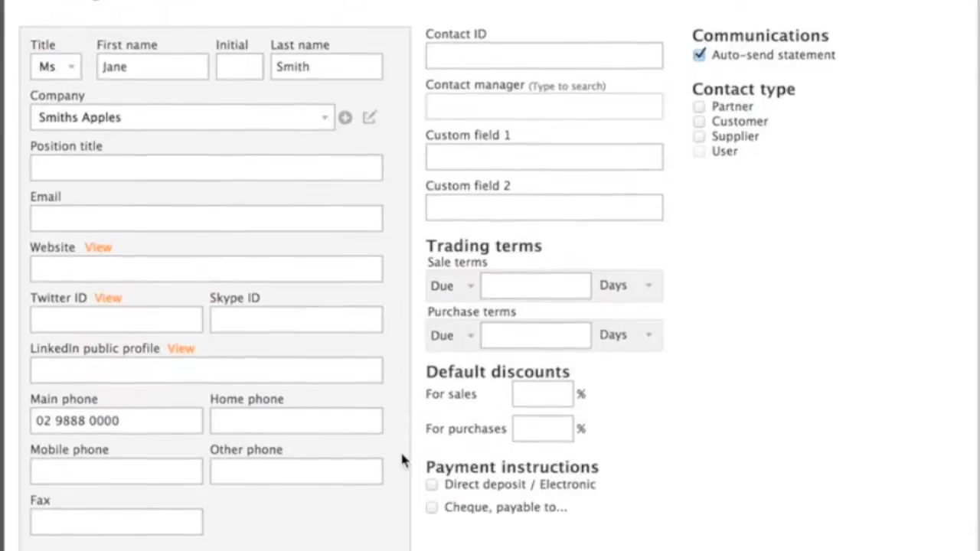
scroll(403, 458, "down", 5)
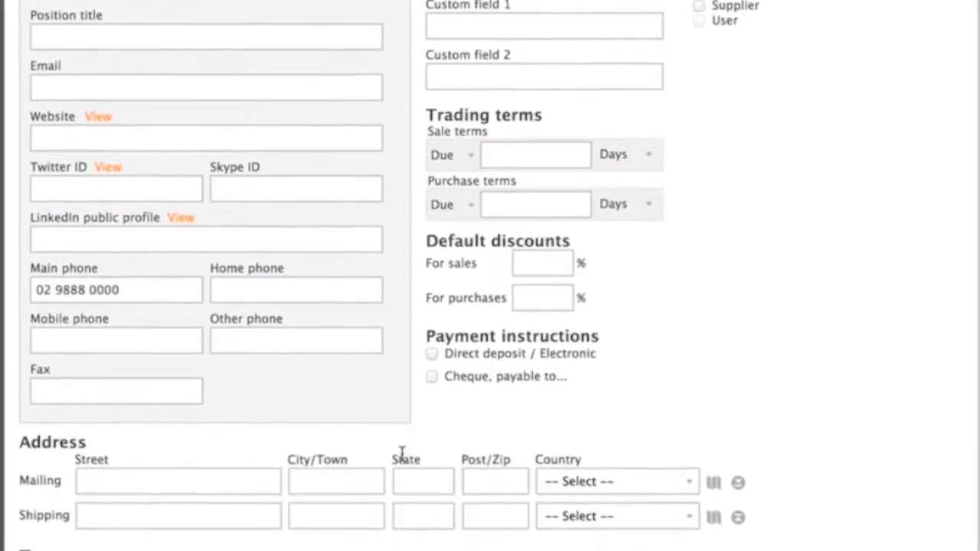
scroll(402, 454, "down", 1)
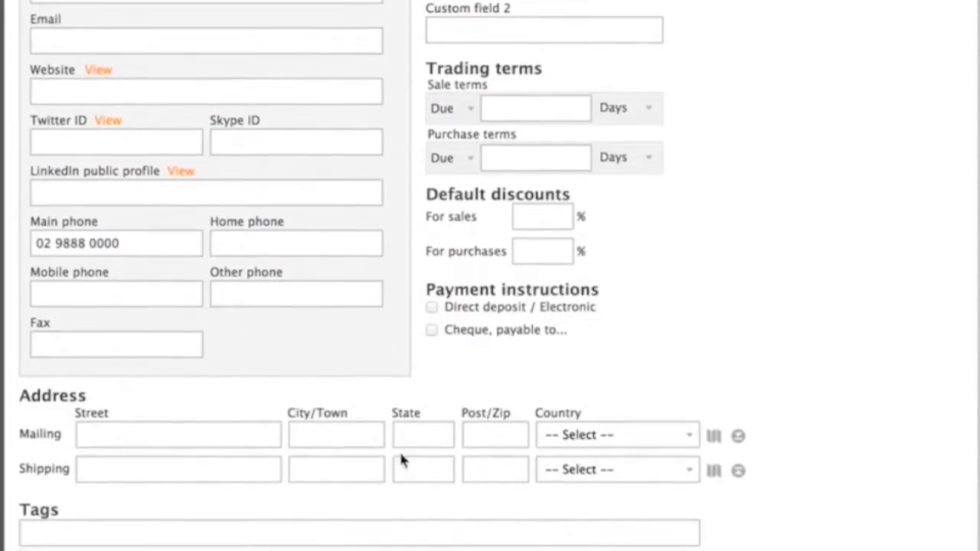
left_click(118, 435)
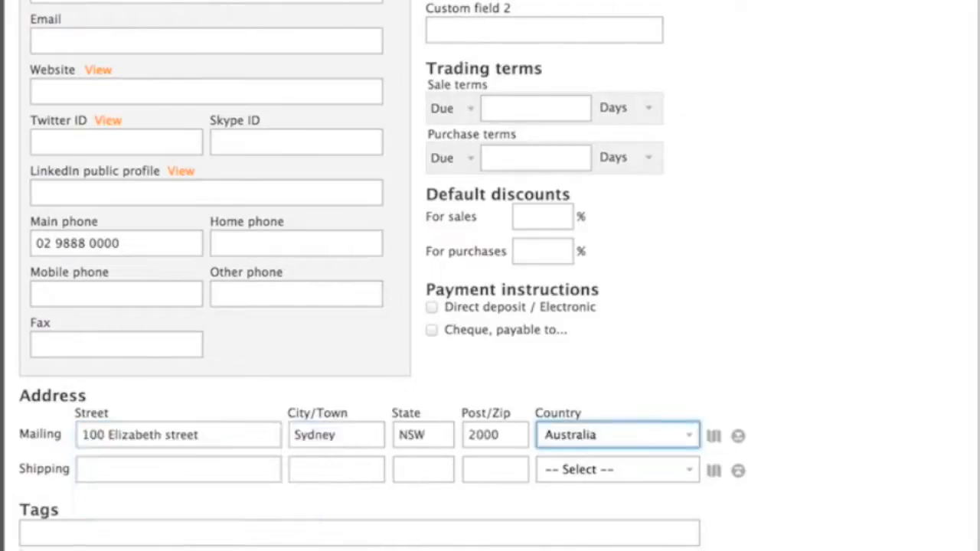
key("Tab")
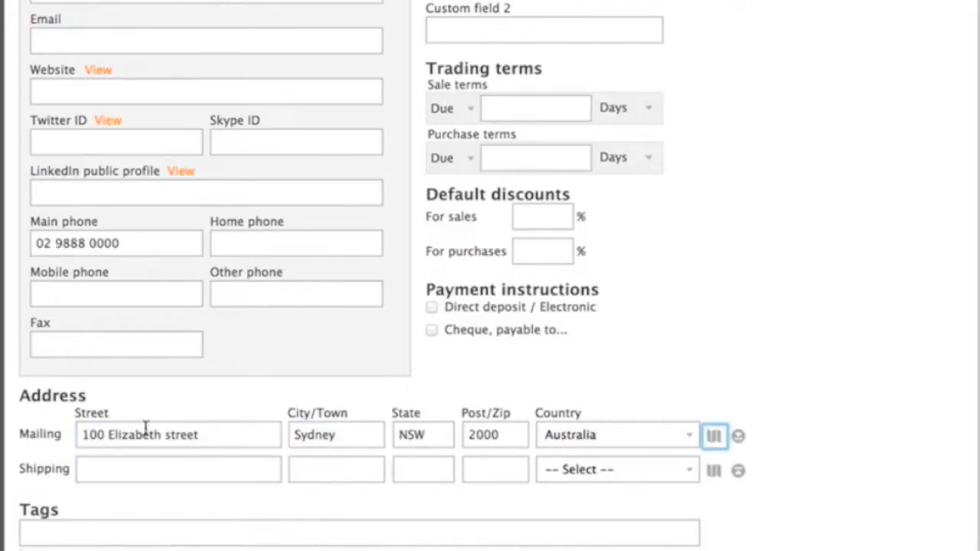
Copy the mailing address into the shipping address
left_click(216, 434)
left_click(412, 469)
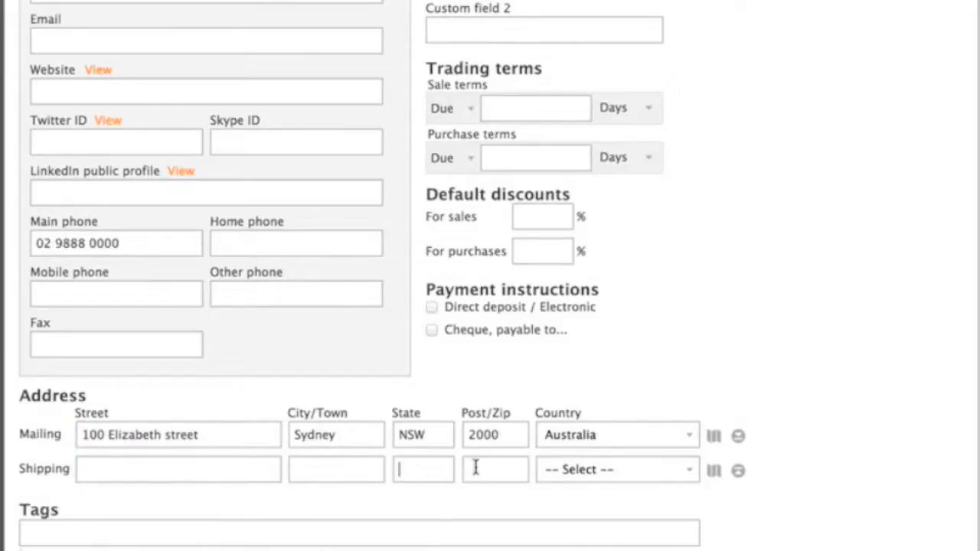
left_click(739, 438)
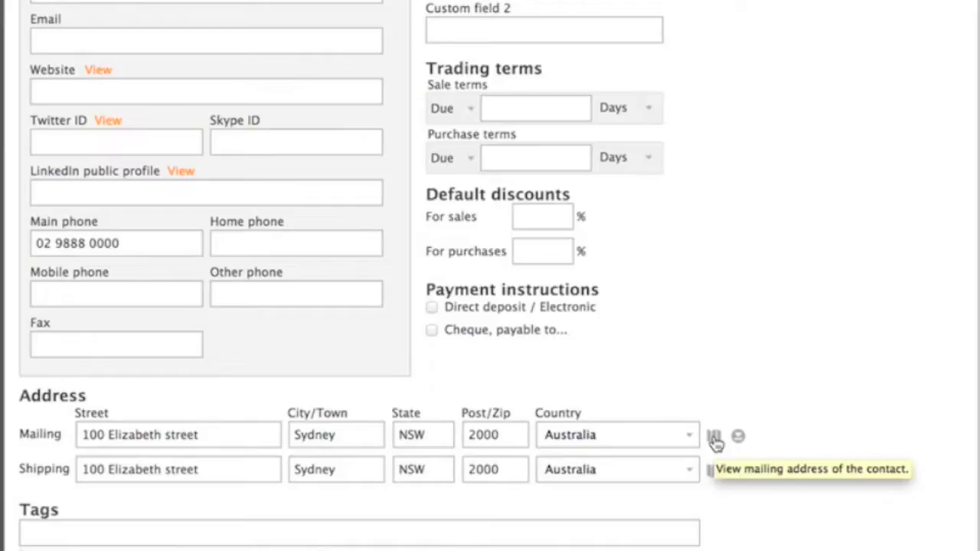
Set sale terms to due in 30 days and purchase terms to due in 14 days
scroll(714, 442, "up", 3)
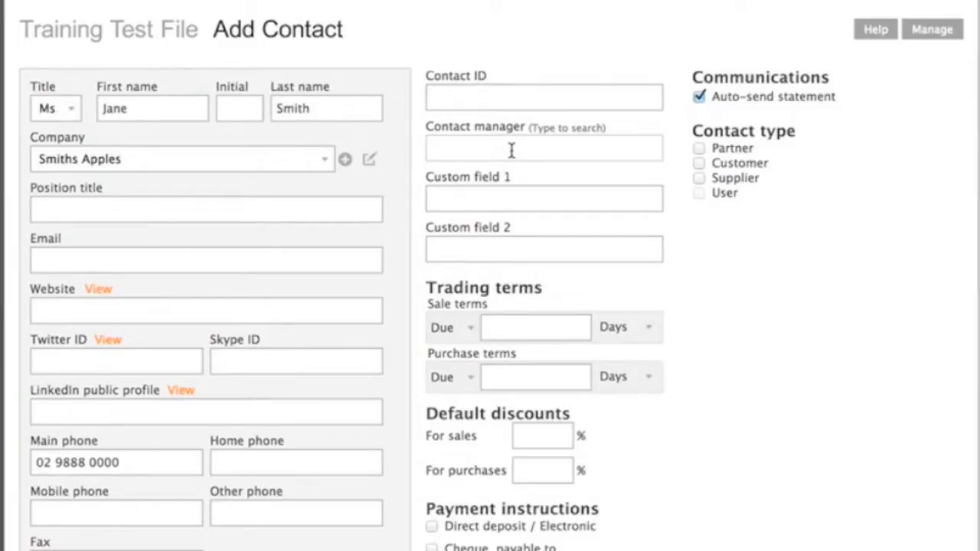
scroll(678, 306, "down", 1)
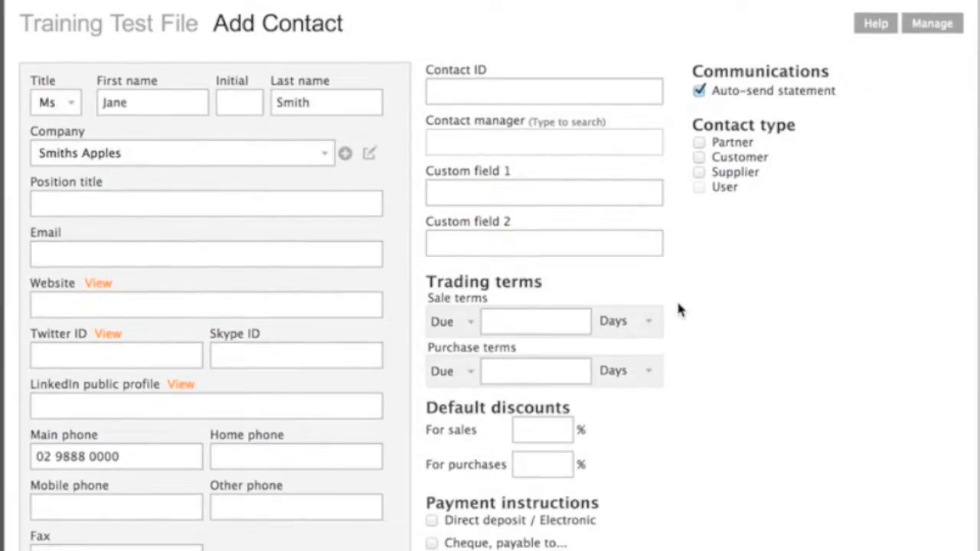
scroll(677, 302, "down", 1)
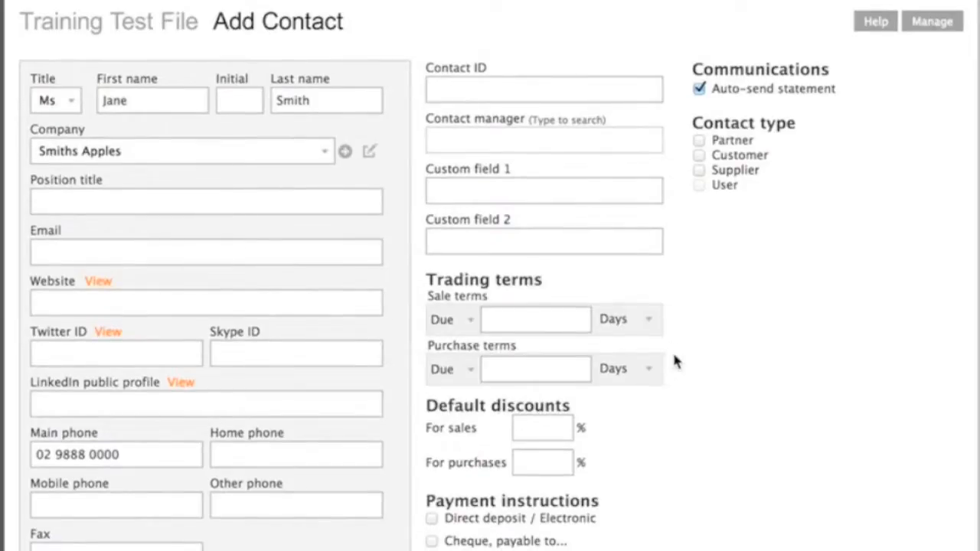
scroll(676, 361, "down", 3)
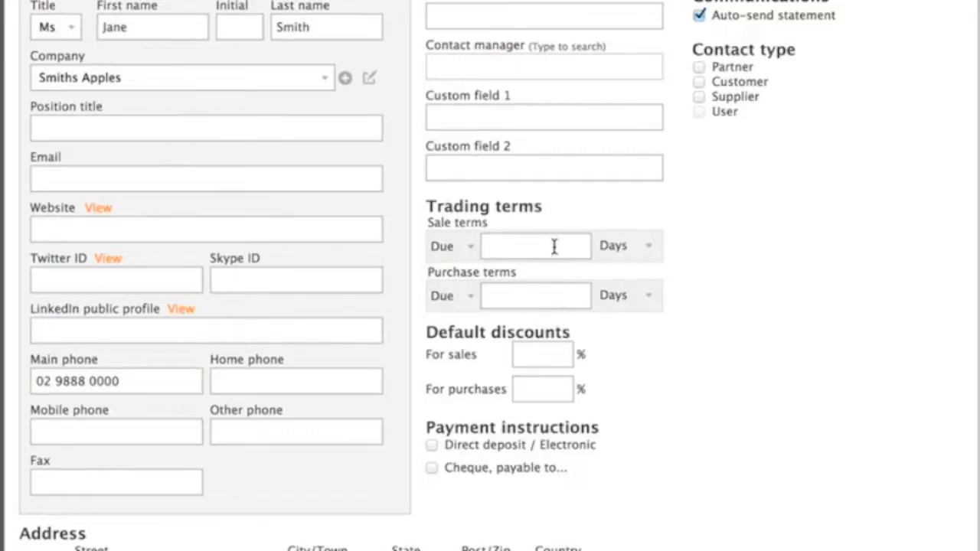
type("30")
left_click(548, 305)
type("14")
left_click(548, 245)
Set default discounts of 10% for sales and 15% for purchases
left_click(539, 353)
type("10")
left_click(606, 370)
left_click(550, 389)
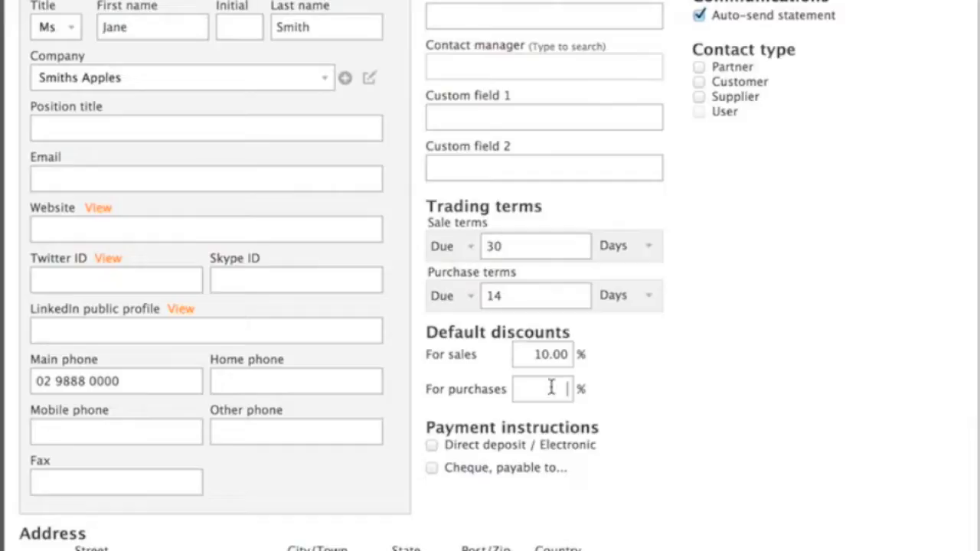
type("15")
left_click(619, 388)
scroll(632, 390, "down", 2)
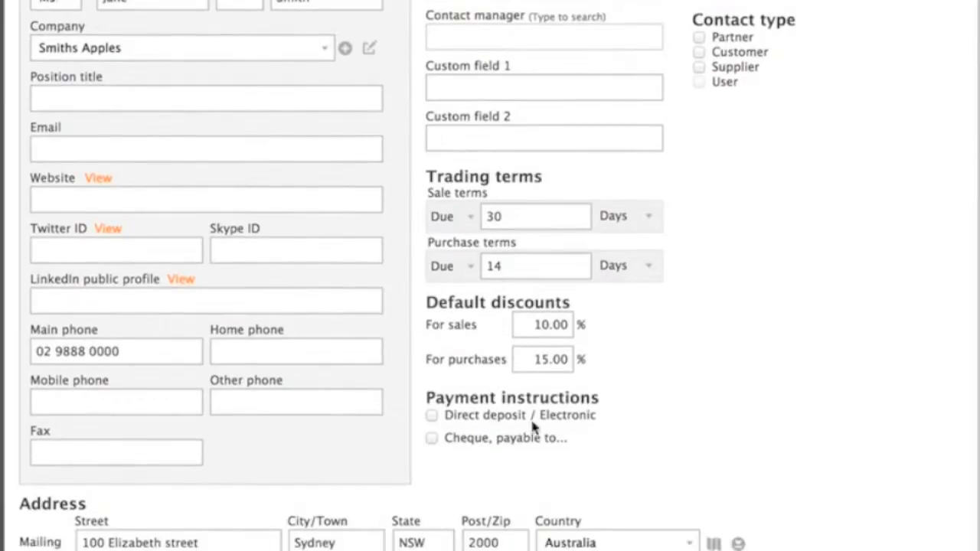
left_click(484, 420)
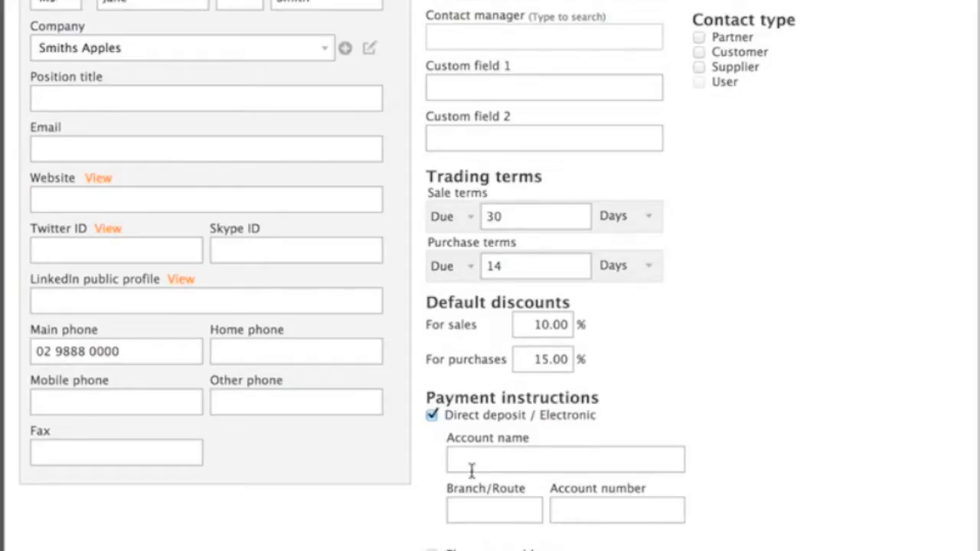
left_click(433, 417)
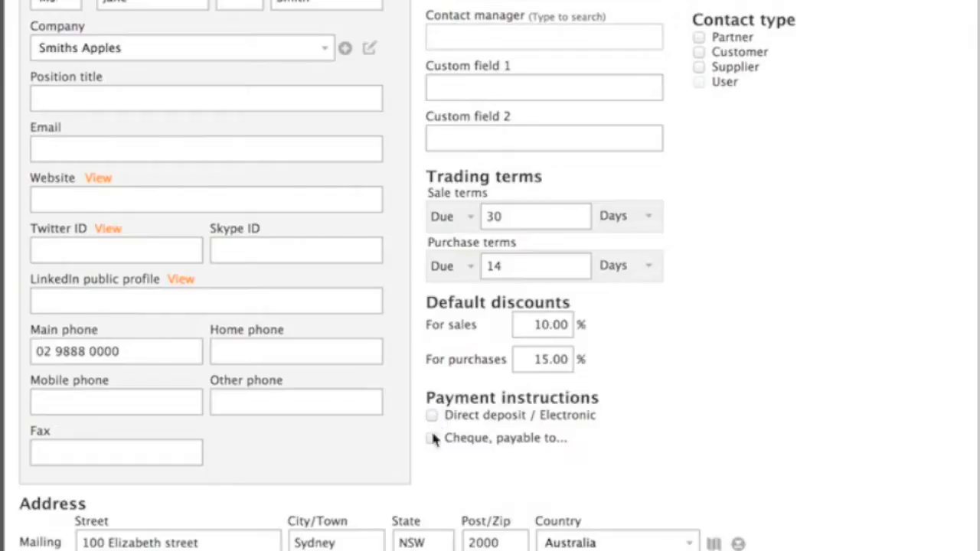
left_click(433, 439)
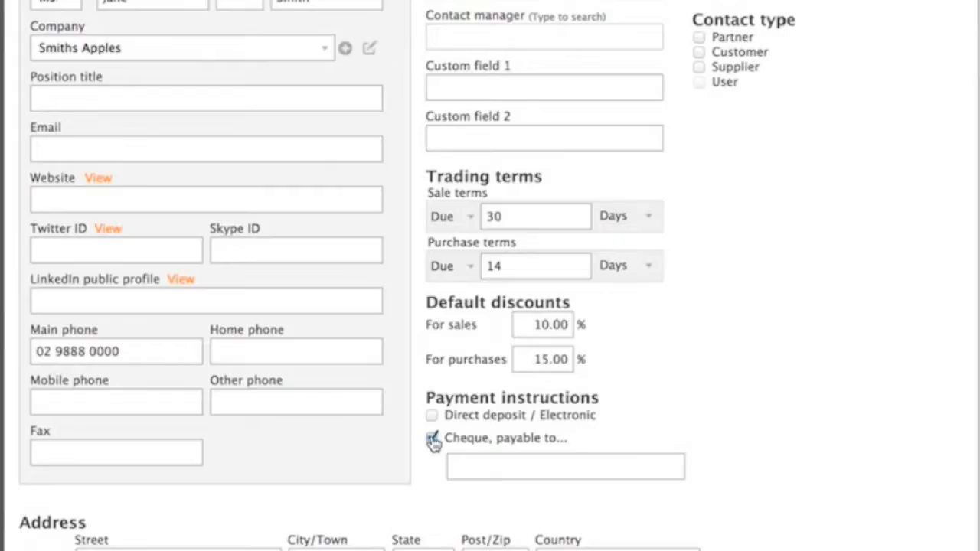
left_click(432, 438)
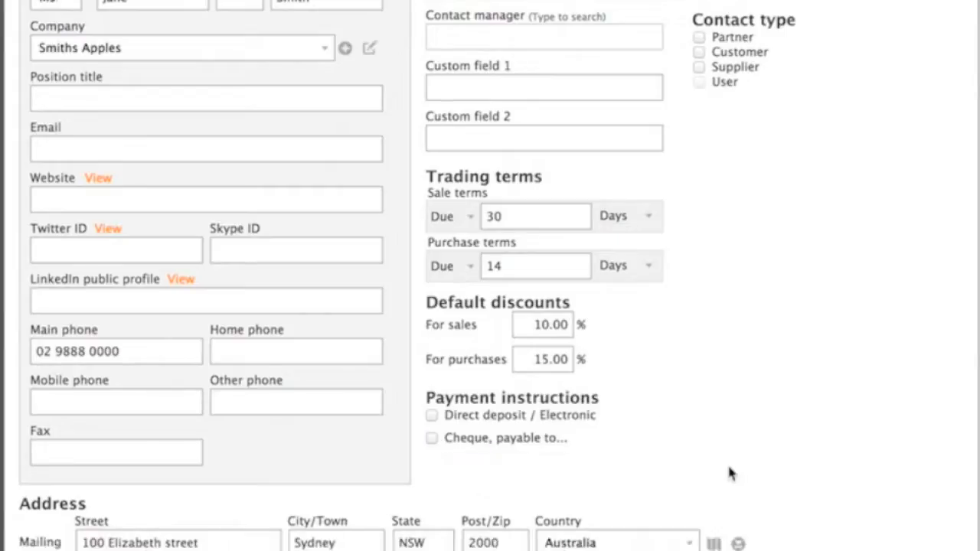
Tag the contact as supplier
scroll(730, 463, "up", 3)
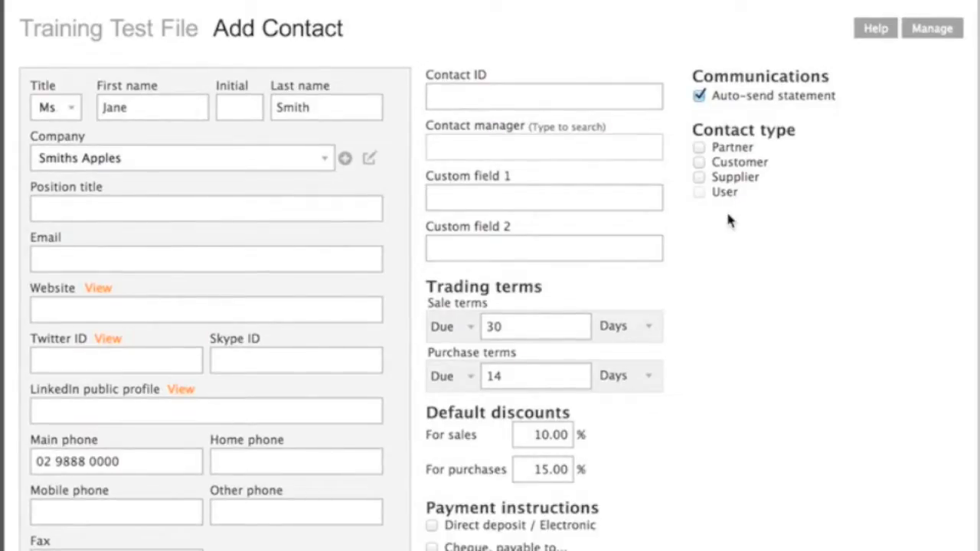
scroll(727, 221, "down", 7)
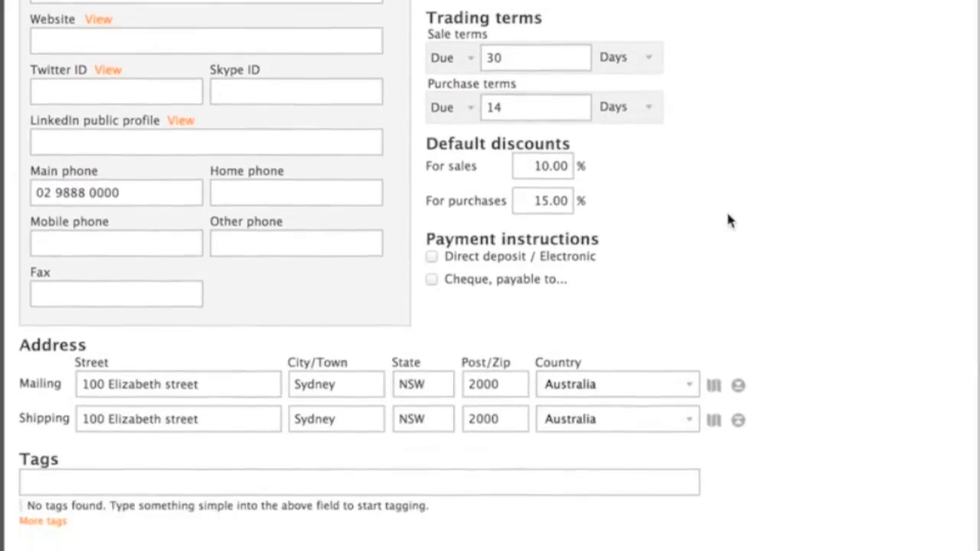
scroll(727, 220, "down", 2)
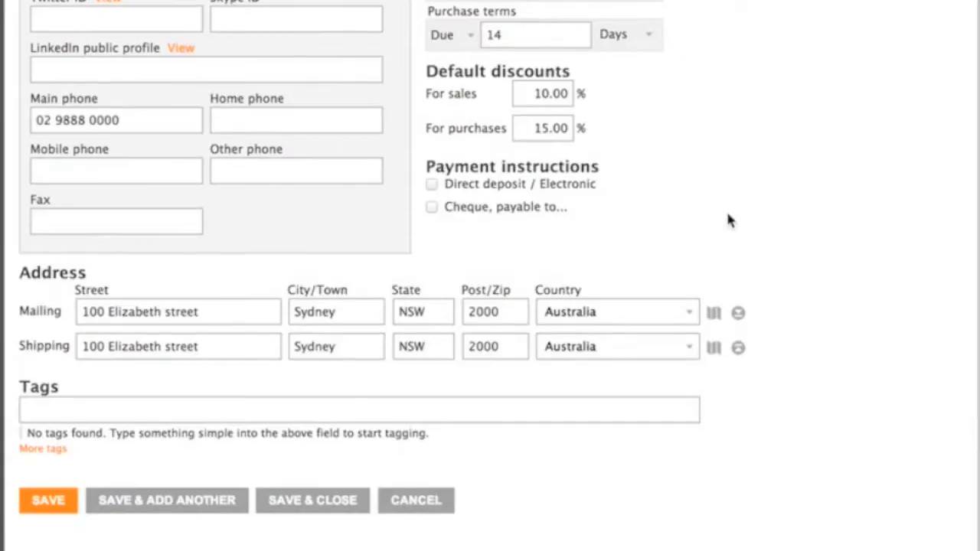
scroll(729, 221, "down", 1)
left_click(291, 392)
type("supplier")
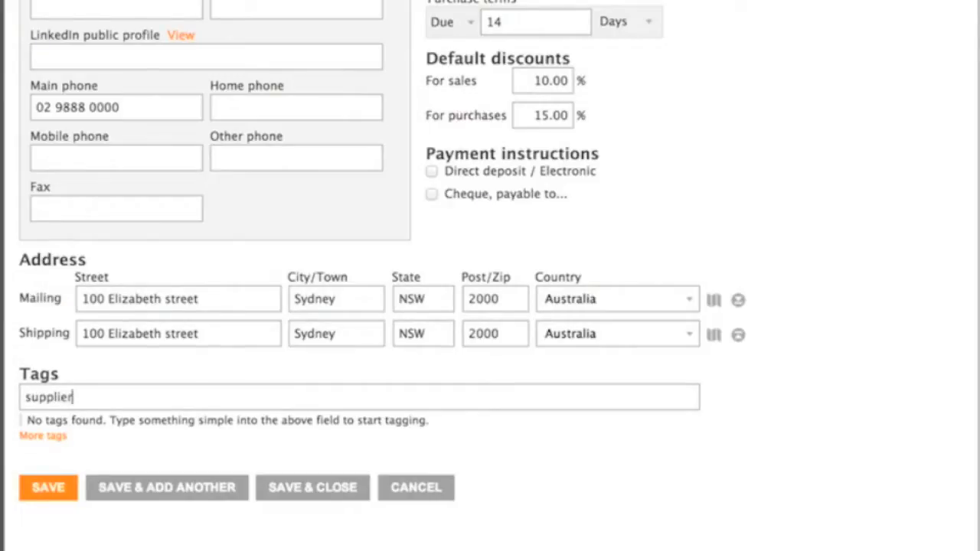
key("Tab")
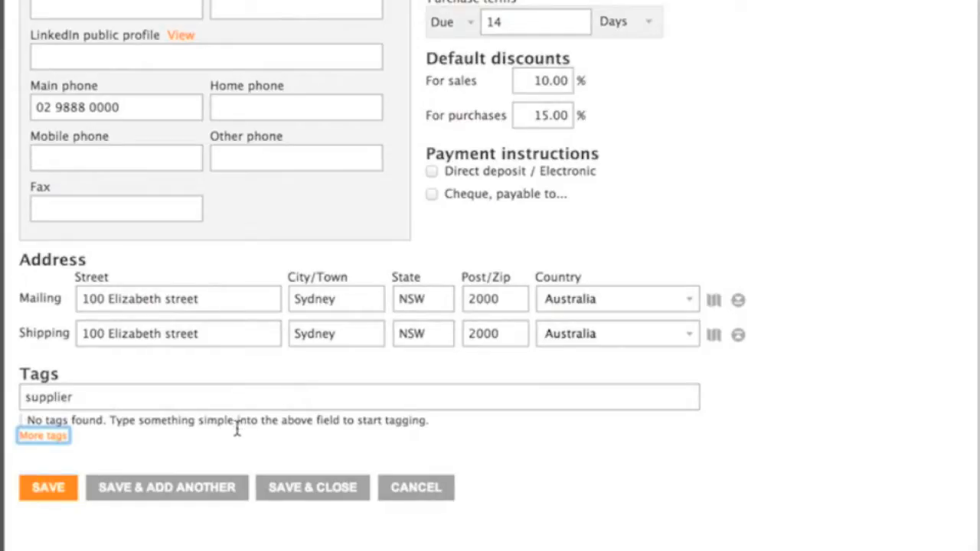
Save and close the new contact
scroll(236, 428, "up", 5)
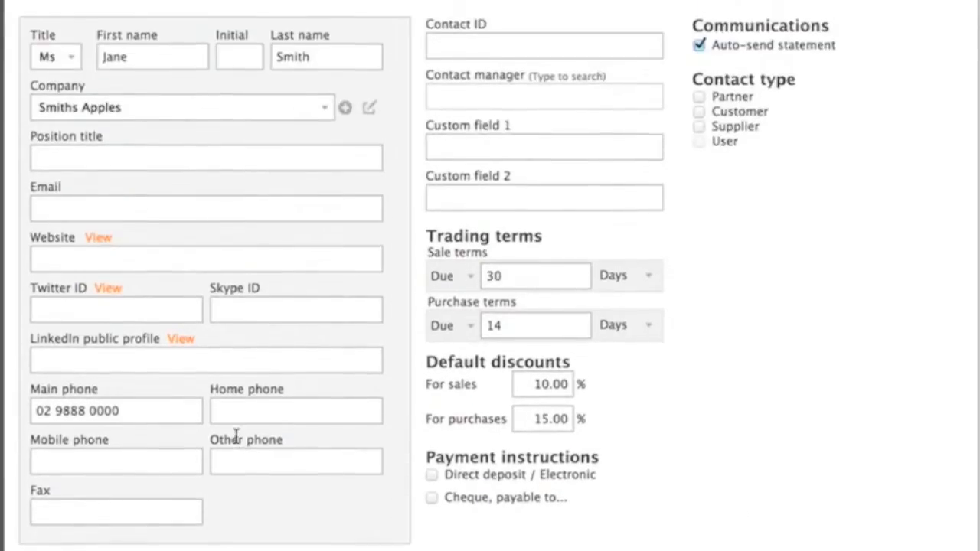
scroll(236, 435, "up", 1)
scroll(236, 436, "down", 7)
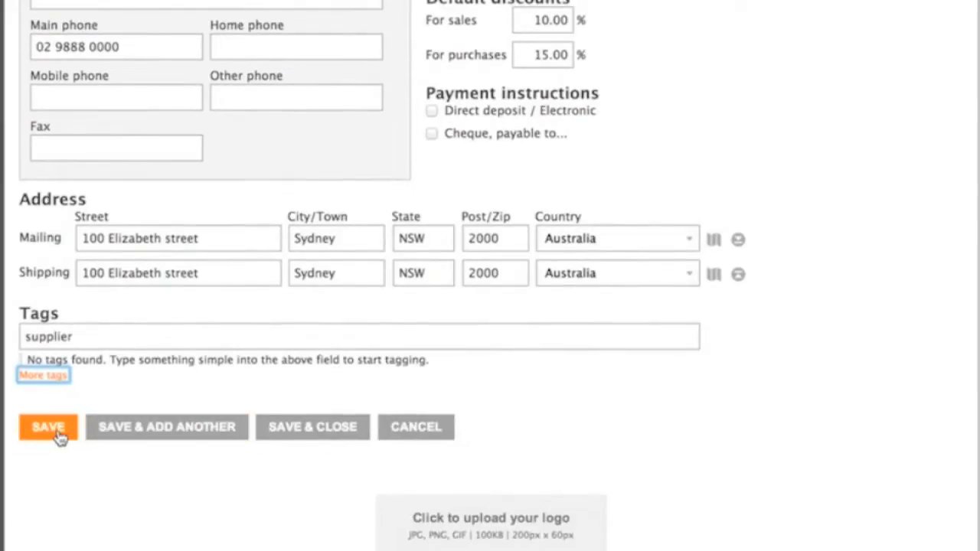
left_click(293, 434)
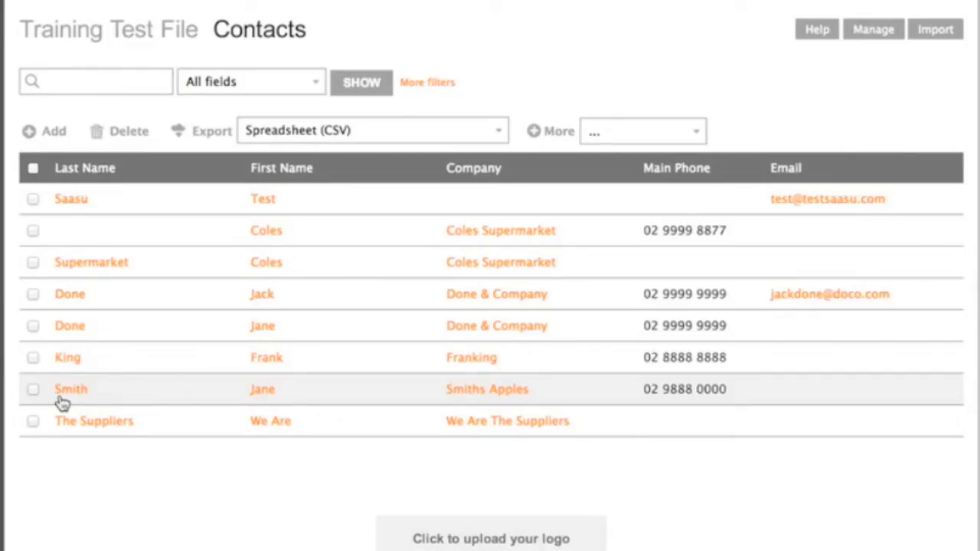
Open the new contact's record and review its saved details
left_click(263, 391)
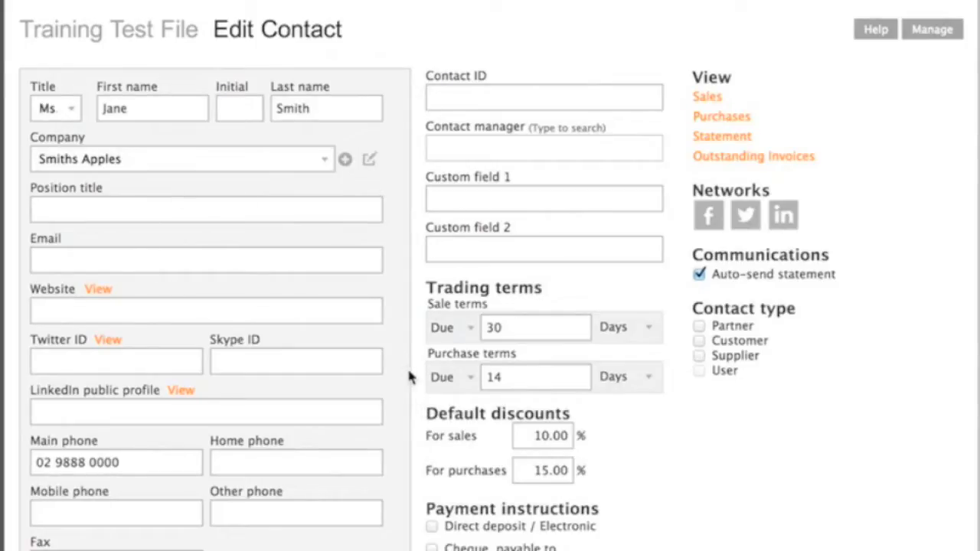
scroll(410, 365, "down", 3)
scroll(418, 138, "down", 5)
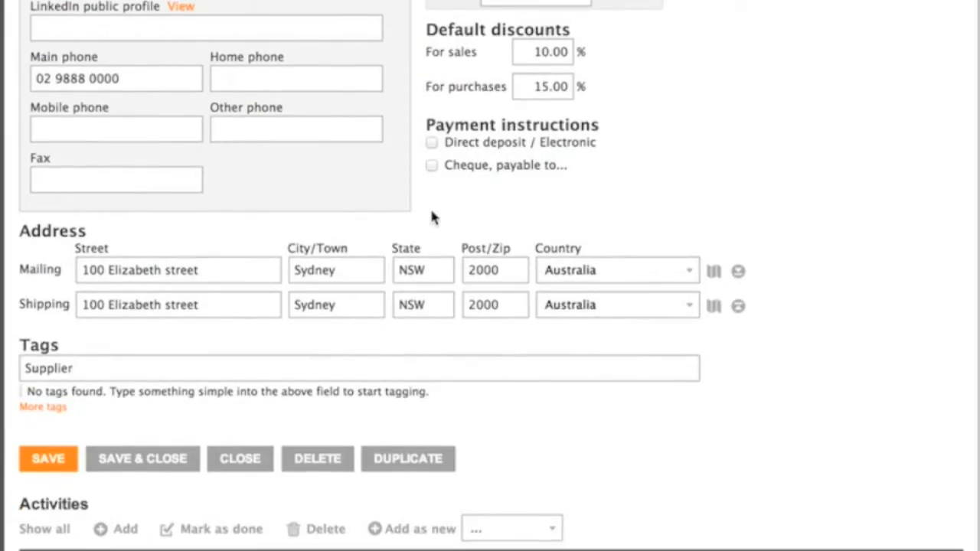
scroll(477, 399, "down", 1)
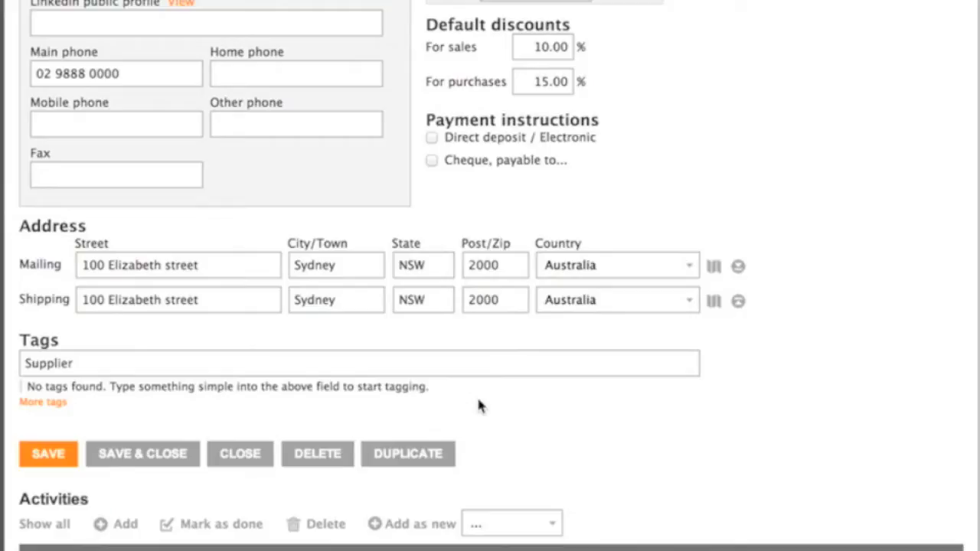